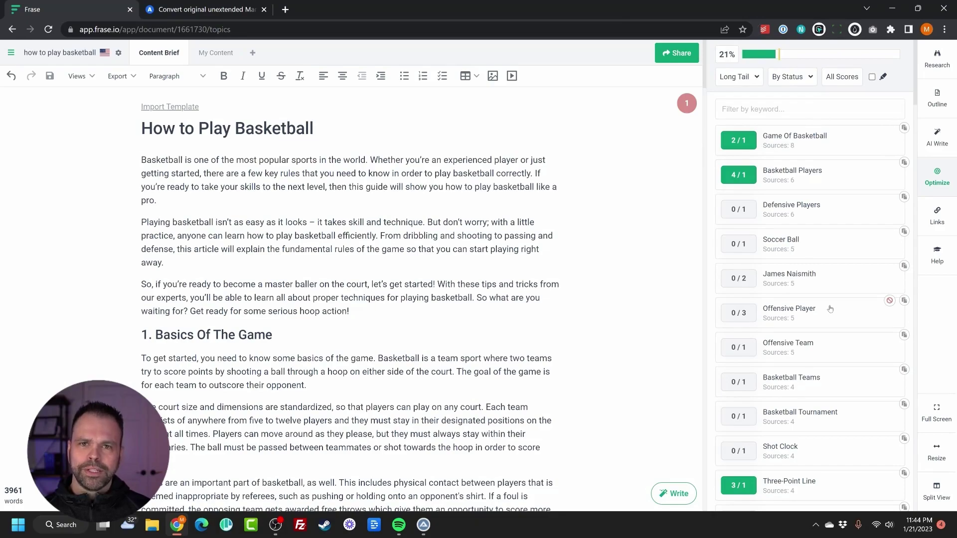
# Export Frase's SERP data to how to play basketball.xlsx and open it in Excel.
pyautogui.click(118, 76)
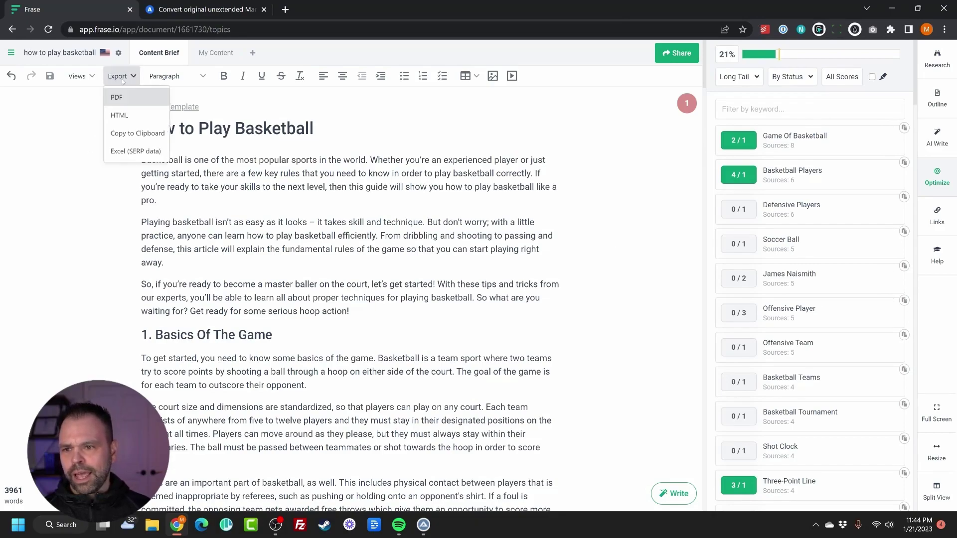
pyautogui.click(133, 152)
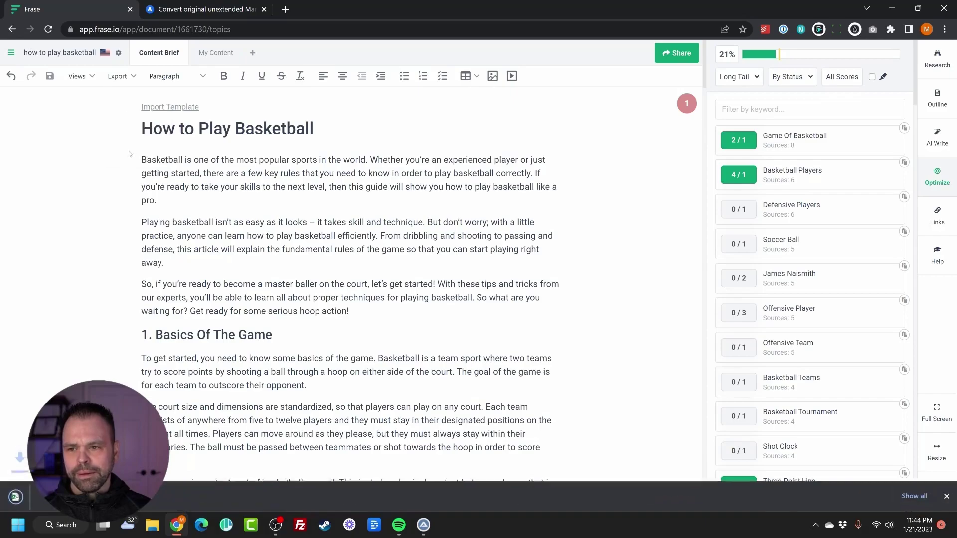
pyautogui.click(15, 496)
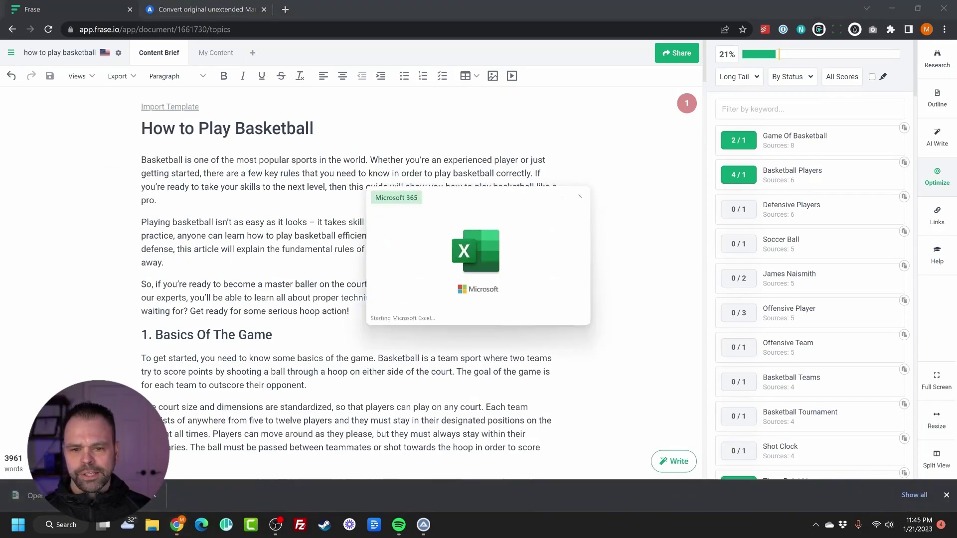
pyautogui.click(893, 9)
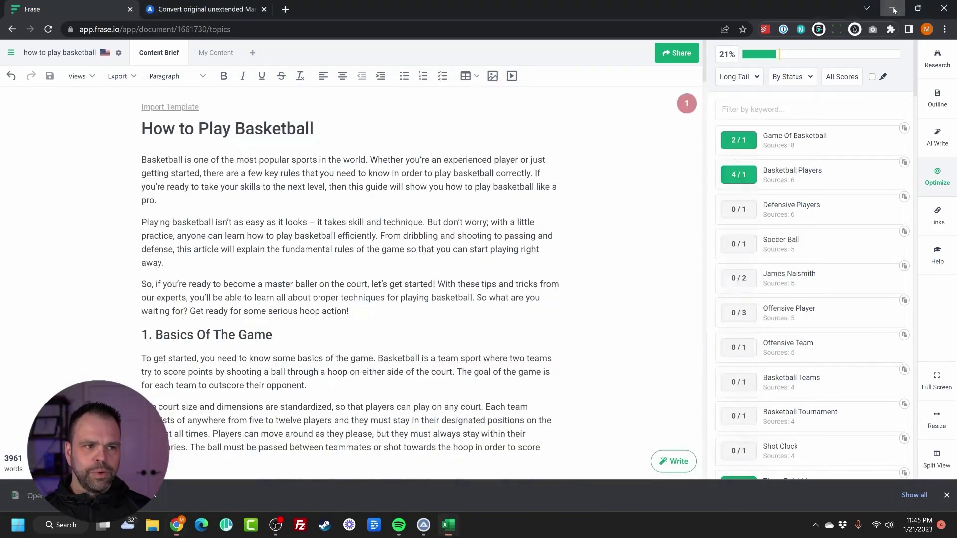
# Start an SEO blog post titled 'How to Play Basketball' with AI-generated H2 headings.
pyautogui.moveTo(561, 89); pyautogui.dragTo(580, 182)
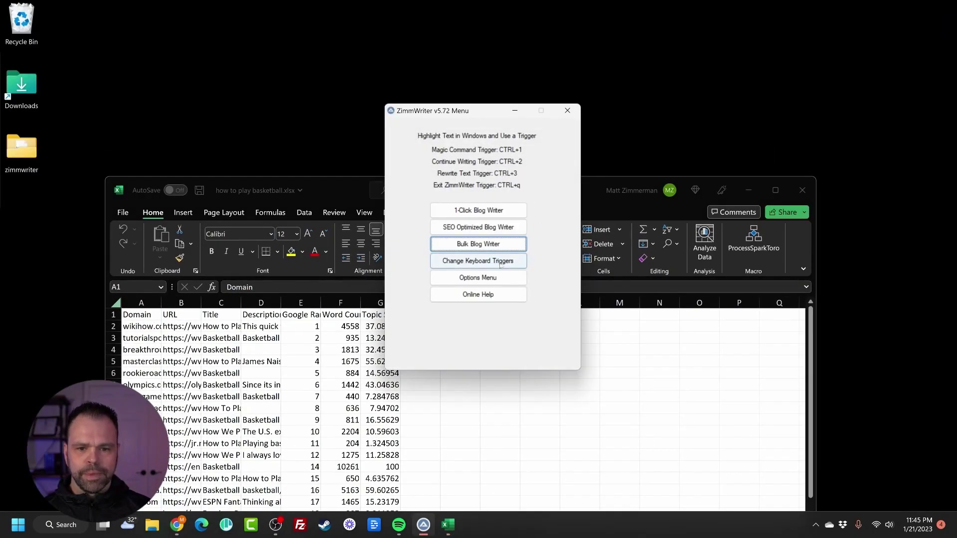
pyautogui.click(478, 228)
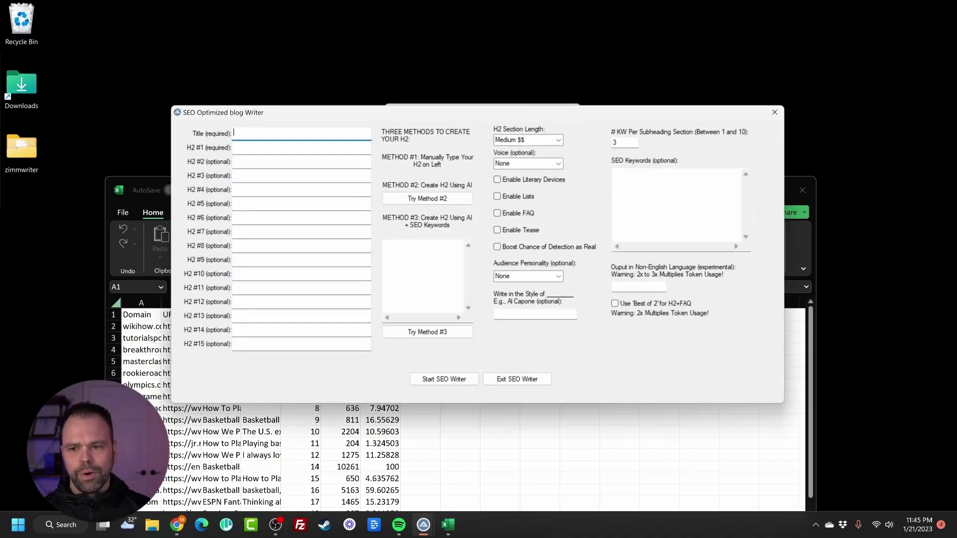
pyautogui.write('How')
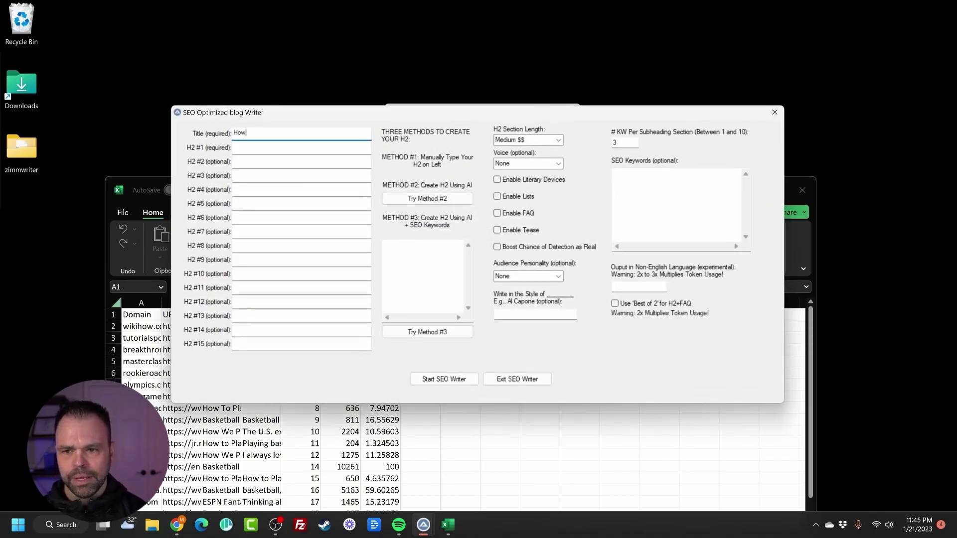
pyautogui.write(' to Play Basketball')
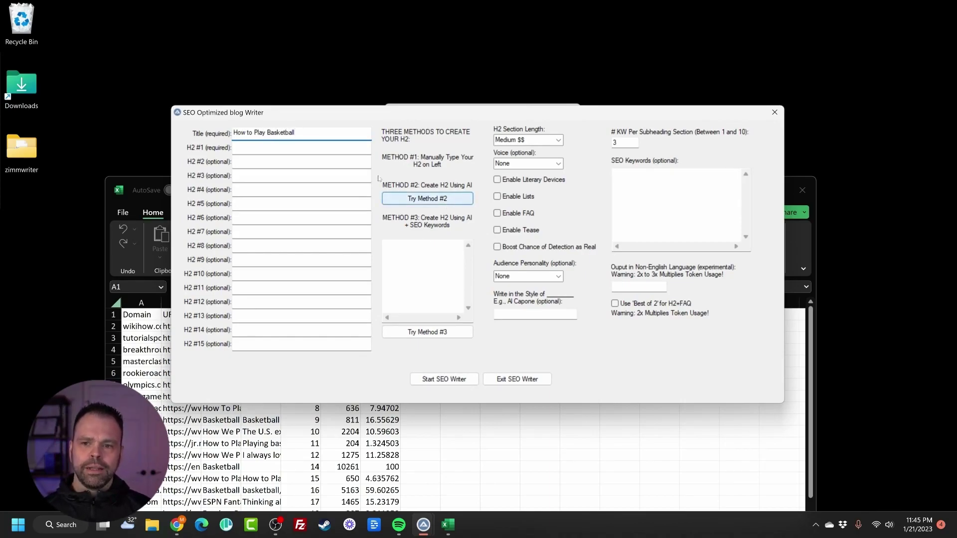
pyautogui.click(427, 199)
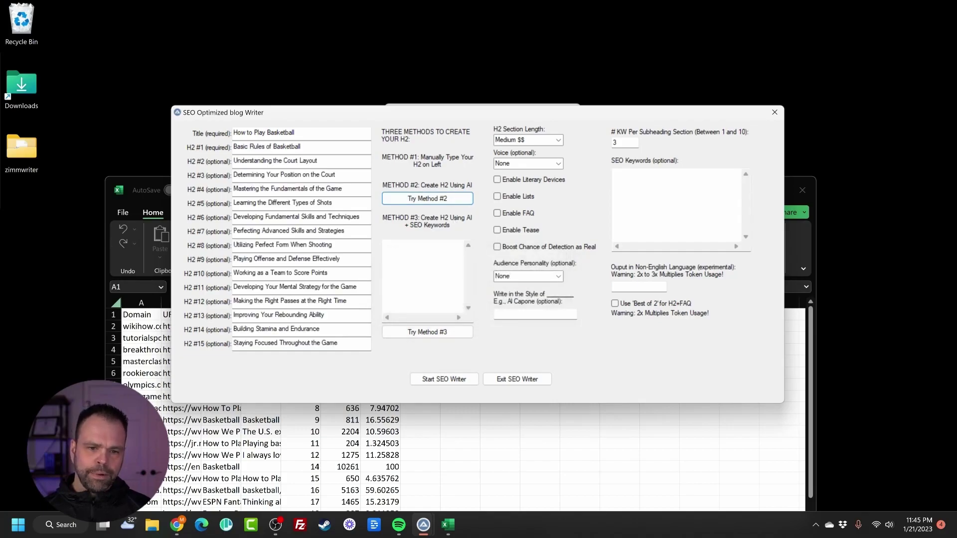
# Set Personal voice and enable literary devices, lists, FAQ, tease and detection boost.
pyautogui.click(527, 163)
pyautogui.click(536, 189)
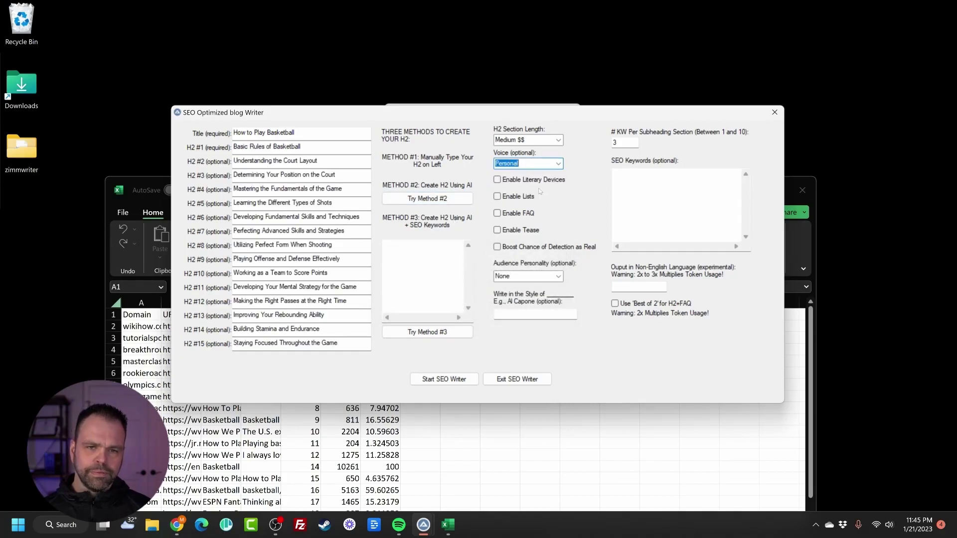
pyautogui.click(533, 180)
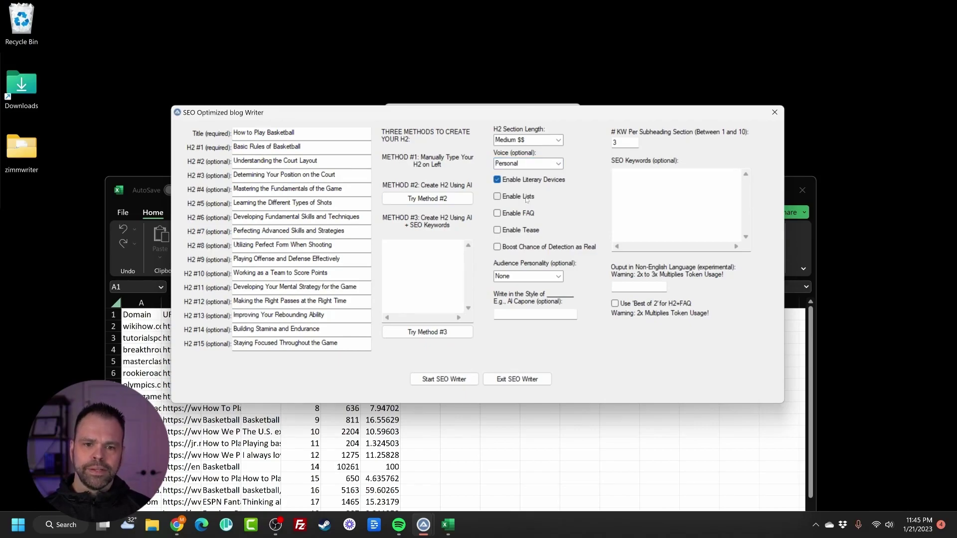
pyautogui.click(526, 198)
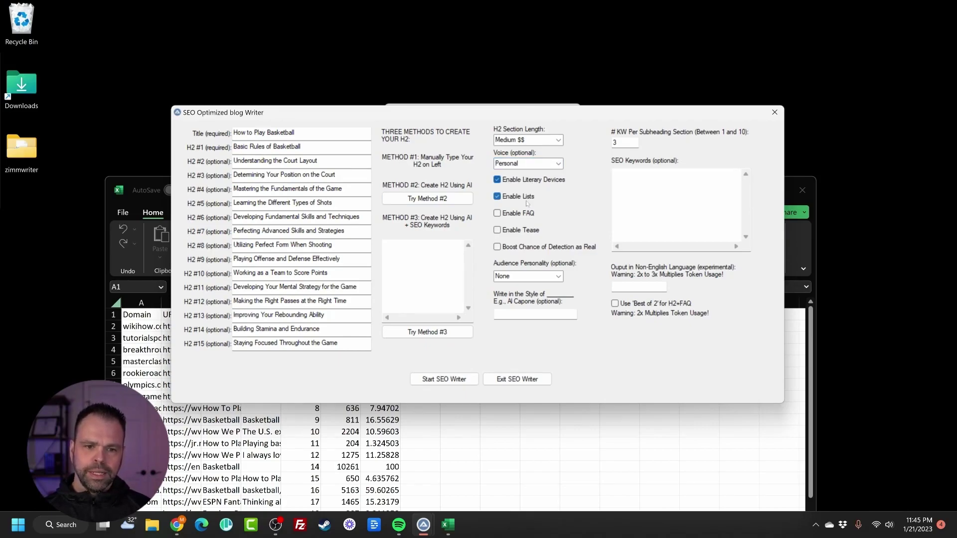
pyautogui.click(529, 214)
pyautogui.click(532, 231)
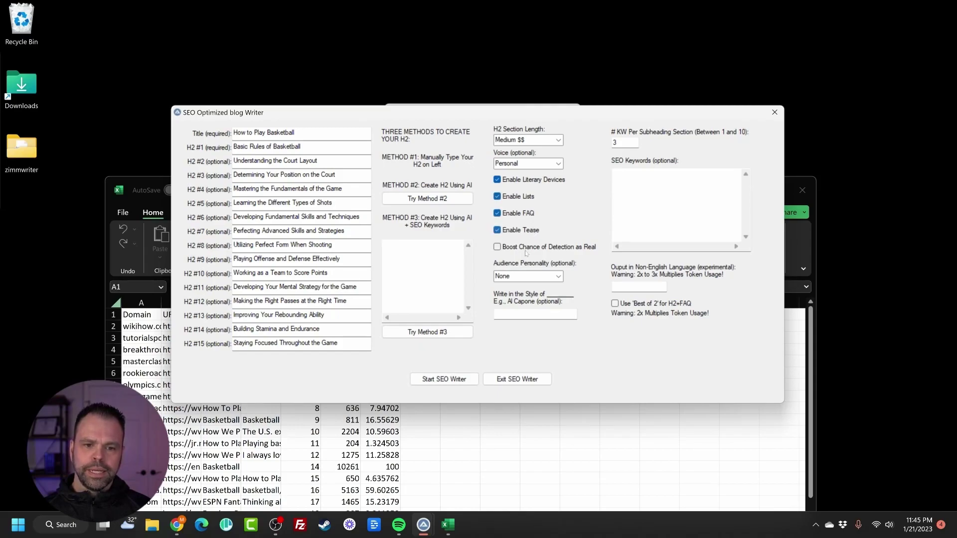
pyautogui.click(526, 249)
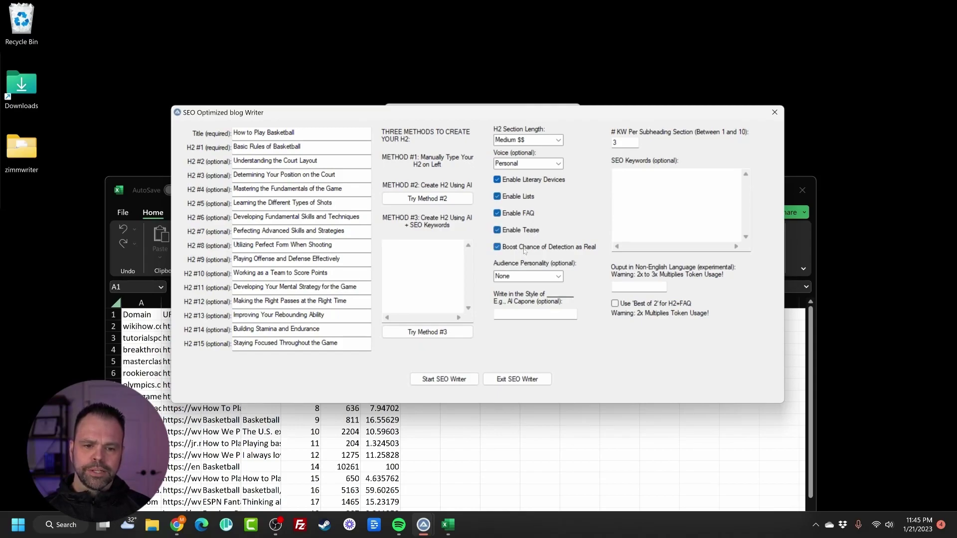
# Set the audience personality to Outlaw.
pyautogui.click(555, 277)
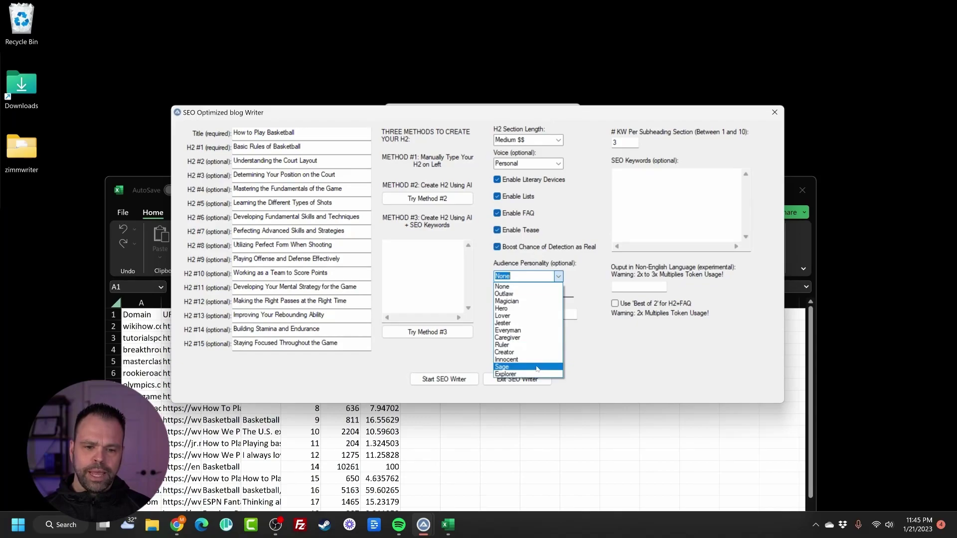
pyautogui.click(532, 294)
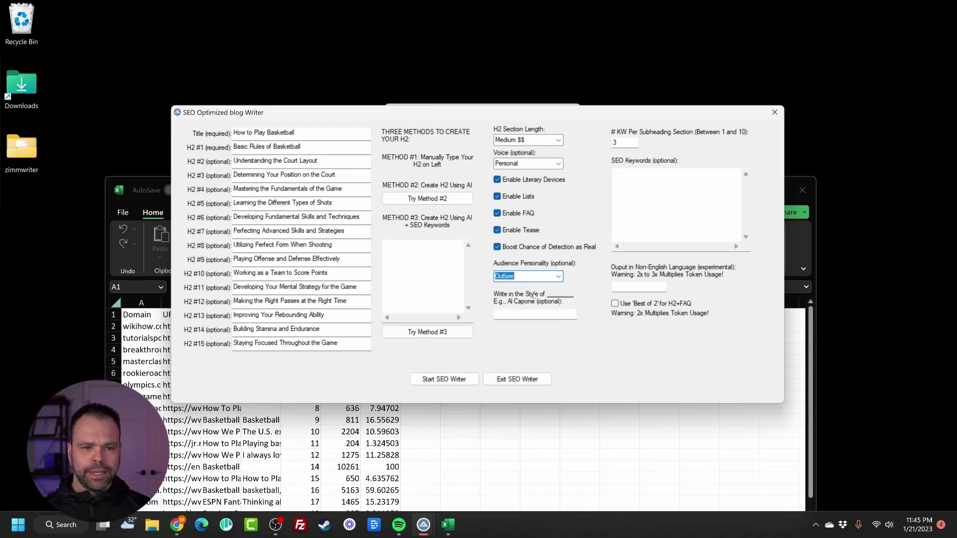
pyautogui.click(515, 406)
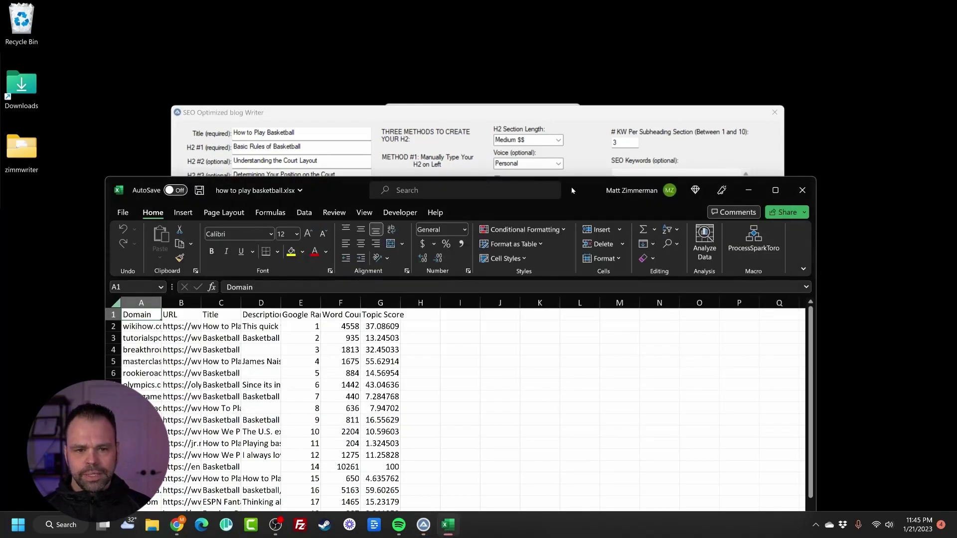
# On the Topics sheet, widen column A and copy the 105 topic keywords in A2:A106.
pyautogui.moveTo(571, 190); pyautogui.dragTo(584, 71)
pyautogui.click(229, 411)
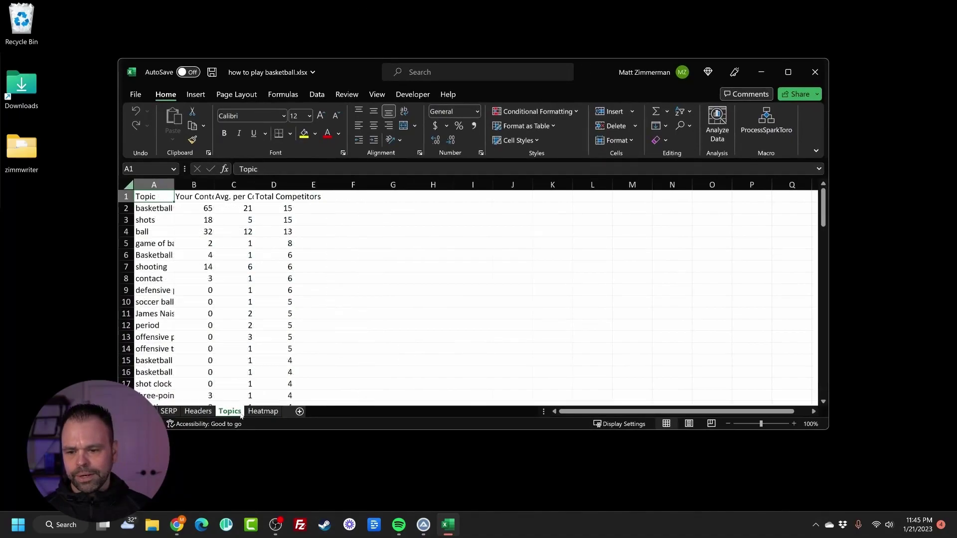
pyautogui.moveTo(174, 184); pyautogui.dragTo(221, 185)
pyautogui.click(192, 208)
pyautogui.scroll(-20, 209, 324)
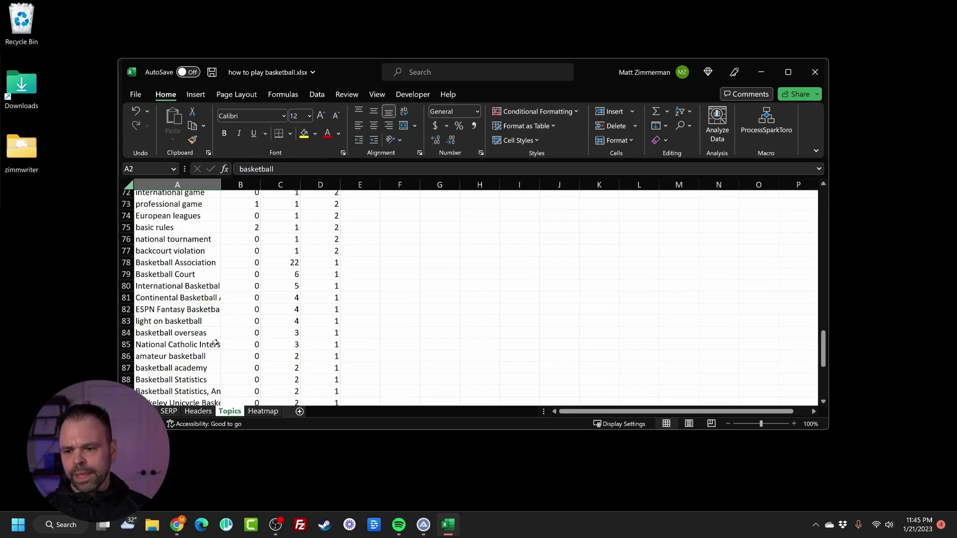
pyautogui.scroll(-11, 209, 341)
pyautogui.scroll(4, 189, 324)
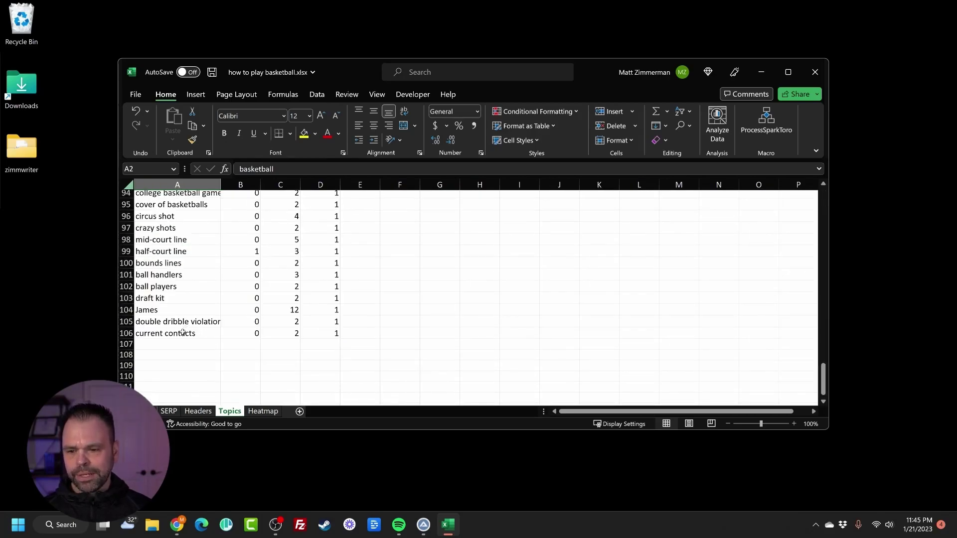
pyautogui.keyDown('shift'); pyautogui.click(183, 333); pyautogui.keyUp('shift')
pyautogui.hotkey('ctrl', 'c')
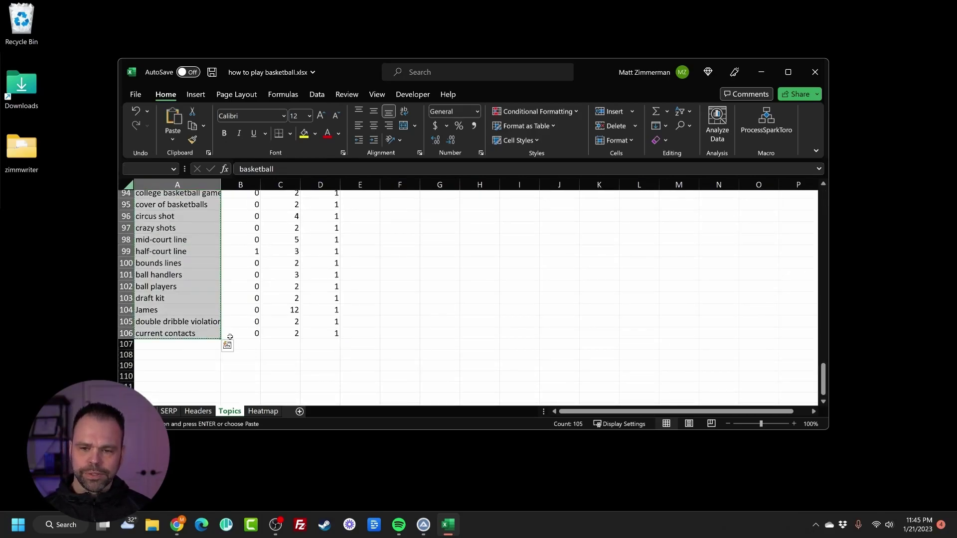
# Paste the topics as SEO keywords, set 7 keywords per subheading, and start writing.
pyautogui.click(761, 71)
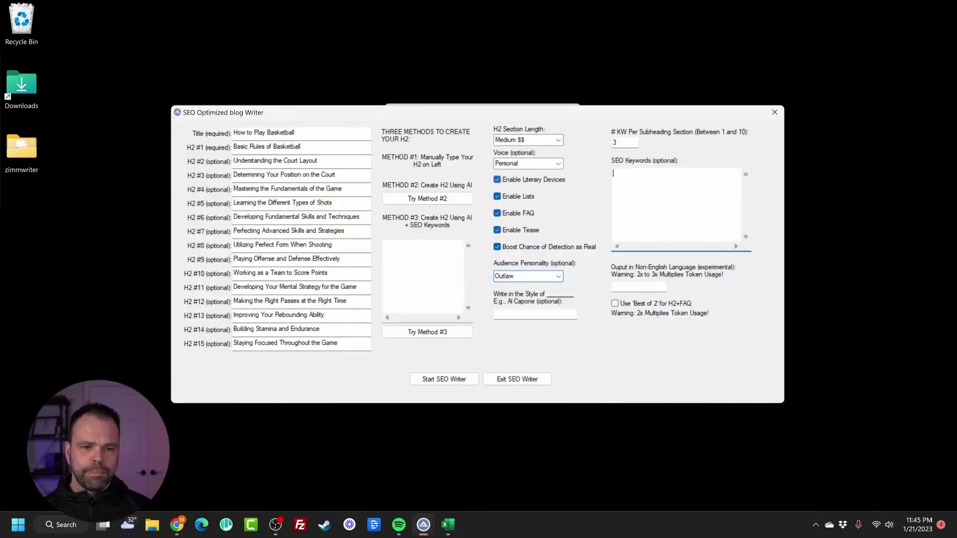
pyautogui.hotkey('ctrl', 'v')
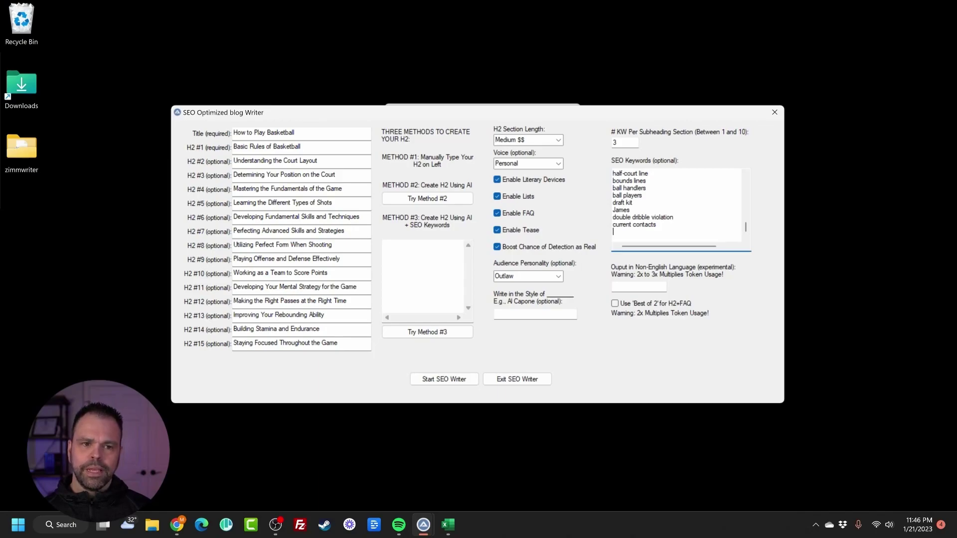
pyautogui.doubleClick(627, 142)
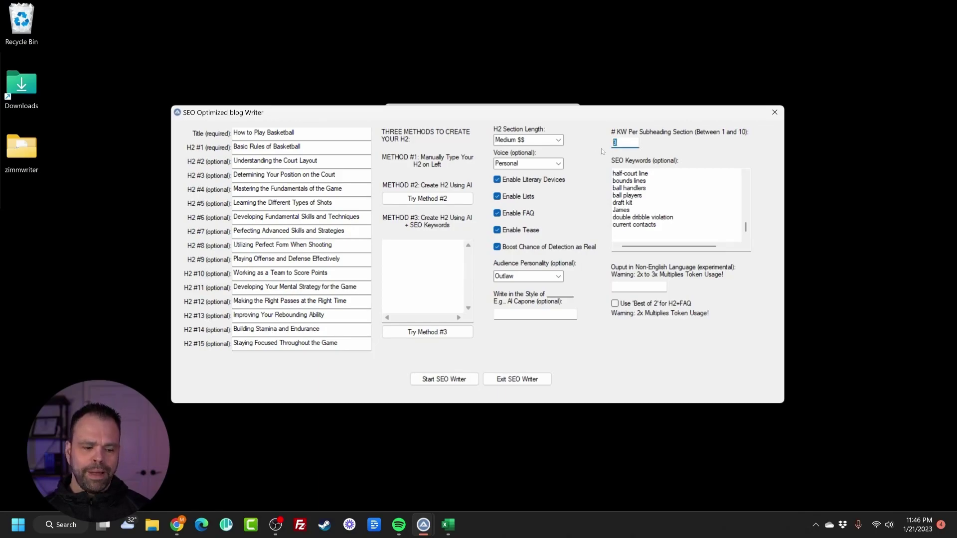
pyautogui.write('7')
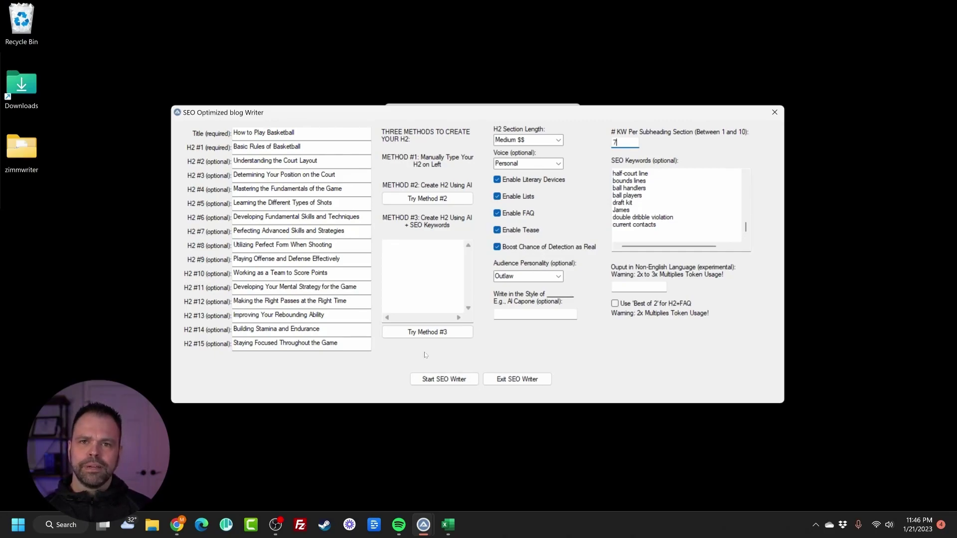
pyautogui.click(435, 379)
pyautogui.click(567, 316)
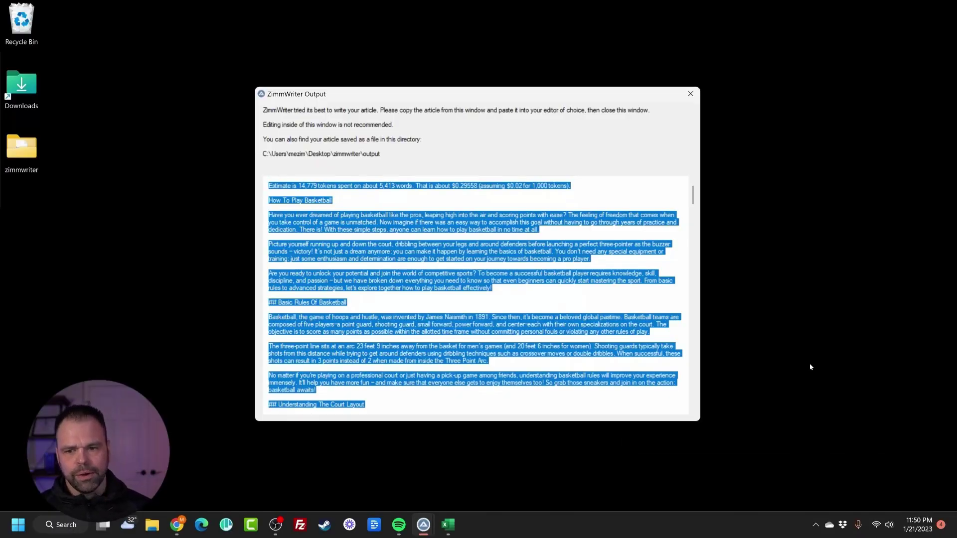
# Highlight the $0.29558 cost estimate atop the finished article.
pyautogui.click(269, 207)
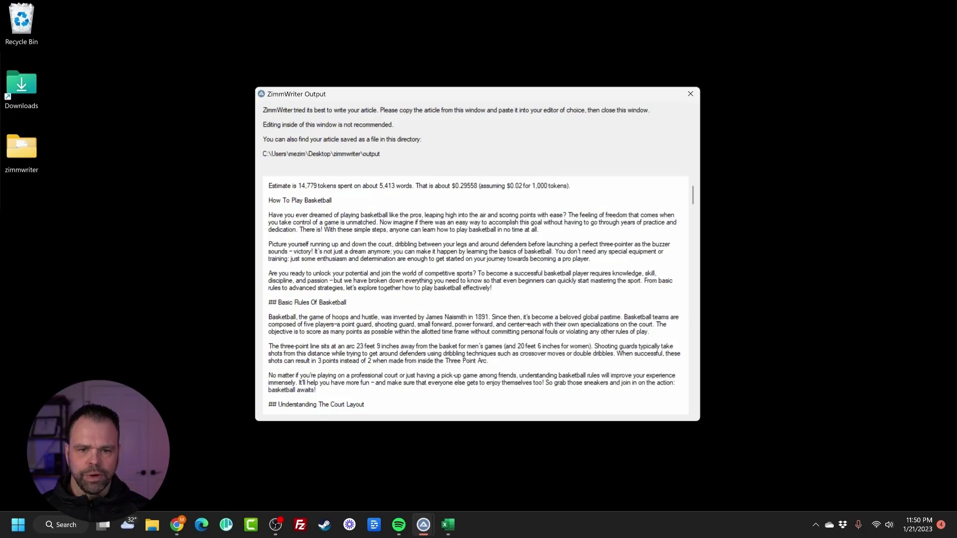
pyautogui.moveTo(481, 186); pyautogui.dragTo(450, 186)
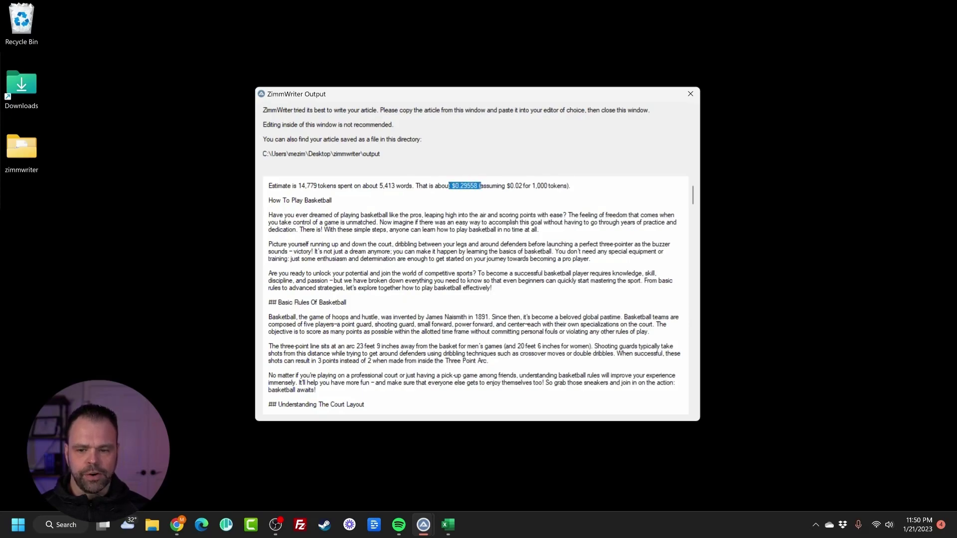
# Open the zimmwriter output folder holding How_to_Play_Basketball.txt and close ZimmWriter's output window.
pyautogui.click(36, 159)
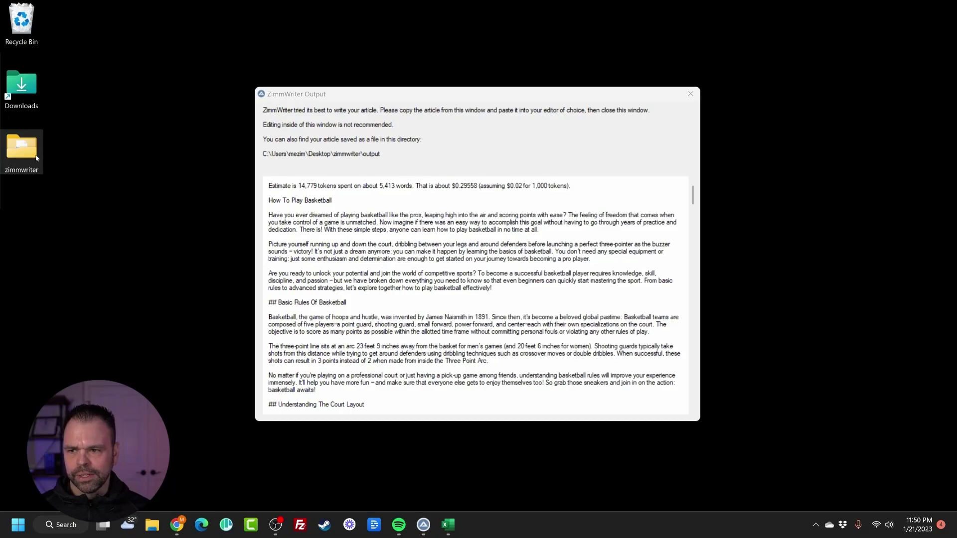
pyautogui.doubleClick(31, 158)
pyautogui.doubleClick(428, 181)
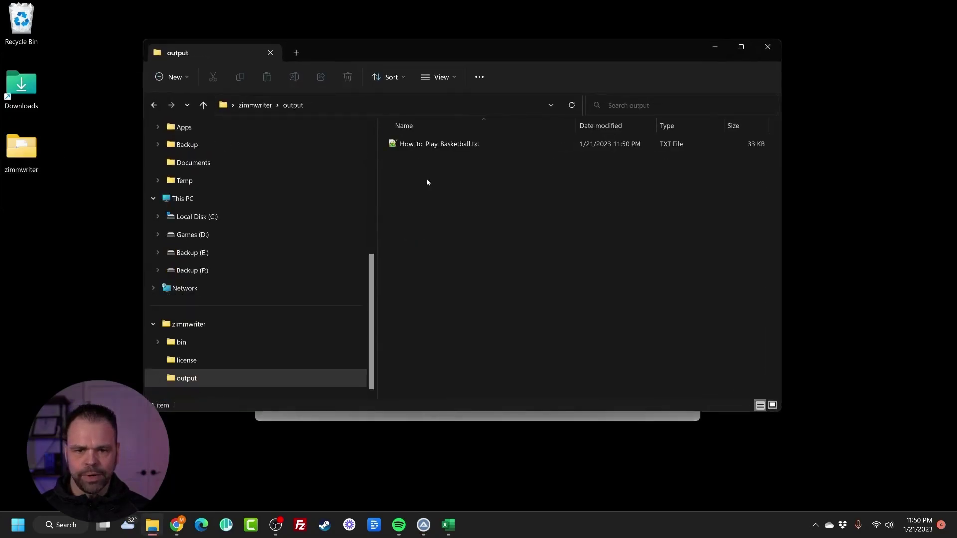
pyautogui.click(556, 416)
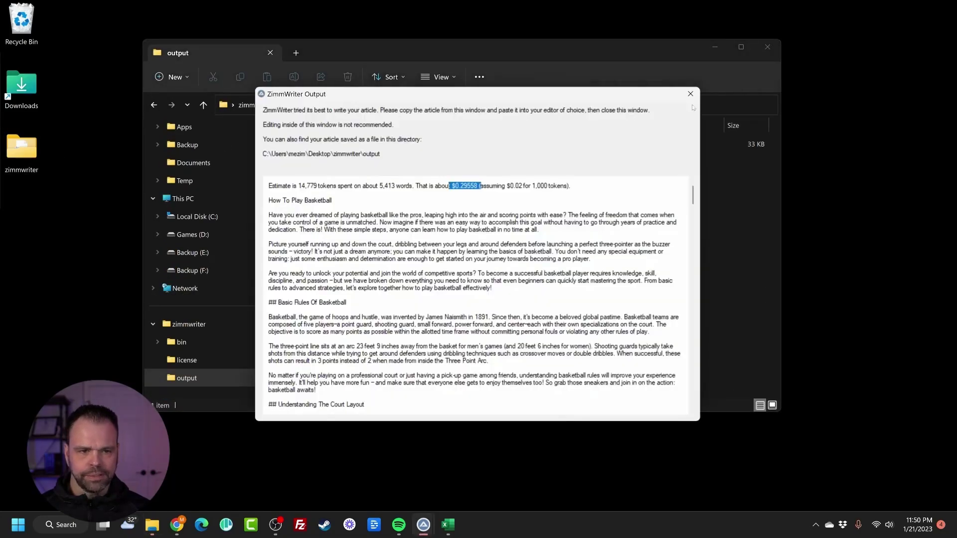
pyautogui.click(694, 94)
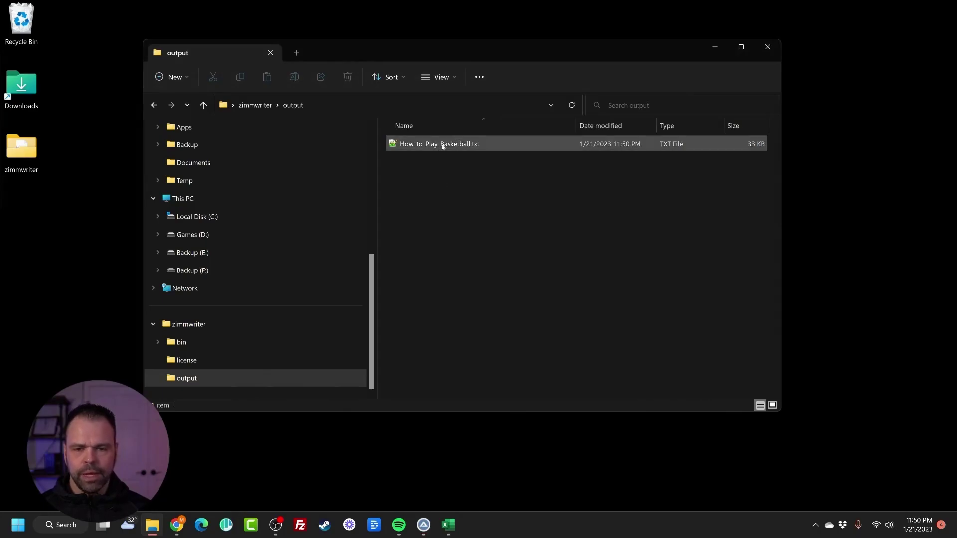
pyautogui.click(177, 525)
# Upload How_to_Play_Basketball.txt to AllDocs' Markdown-to-Word converter.
pyautogui.click(228, 10)
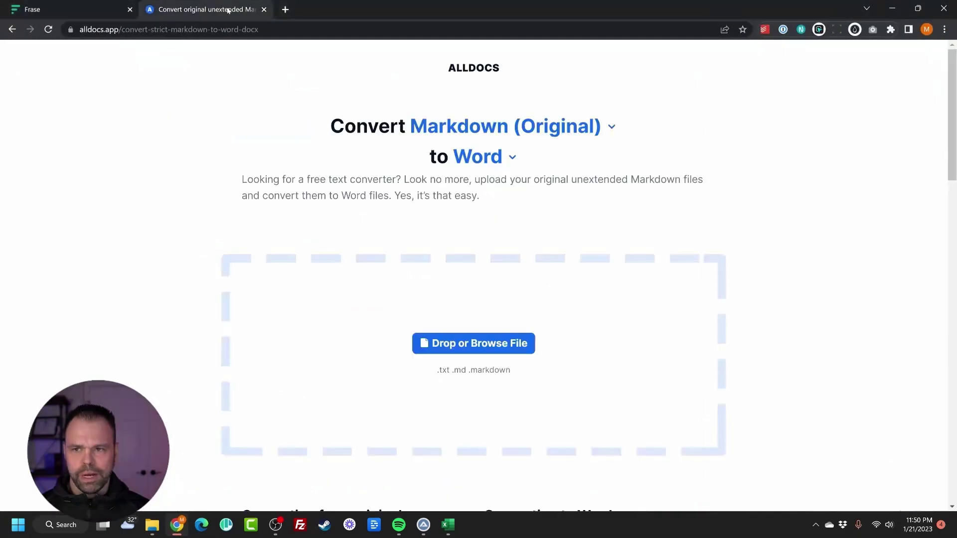
pyautogui.click(152, 525)
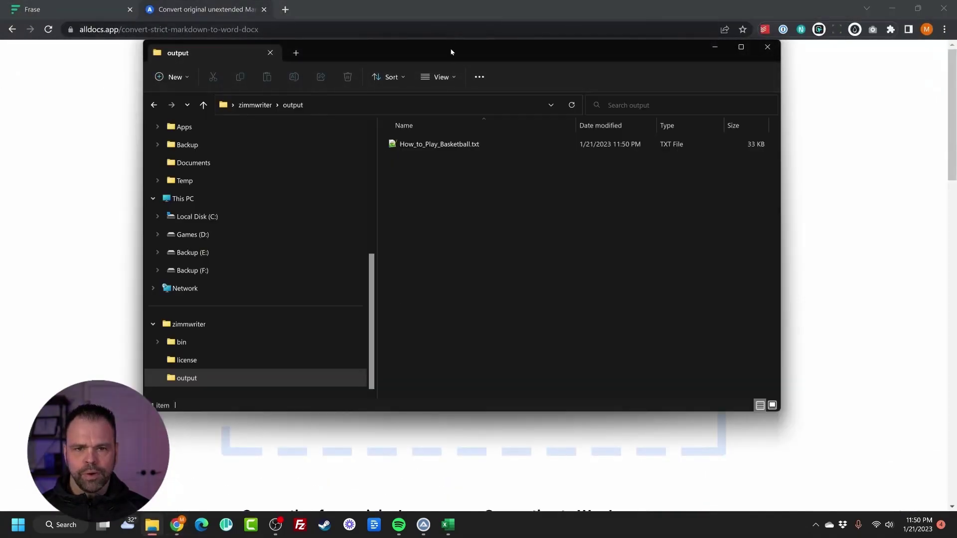
pyautogui.moveTo(451, 52); pyautogui.dragTo(786, 36)
pyautogui.moveTo(741, 129); pyautogui.dragTo(299, 389)
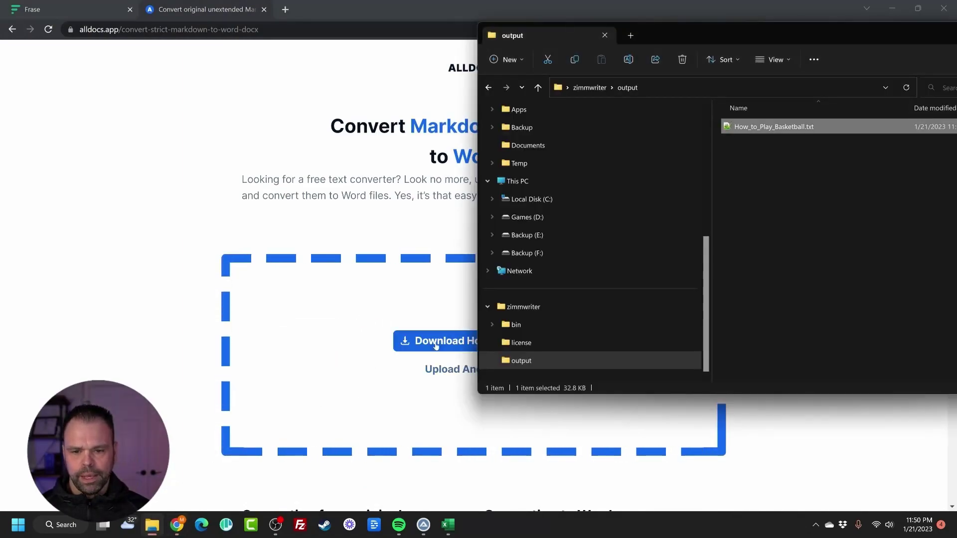
# Save the downloaded How_to_Play_Basketball (1).docx into the output folder and open it in Word.
pyautogui.click(436, 346)
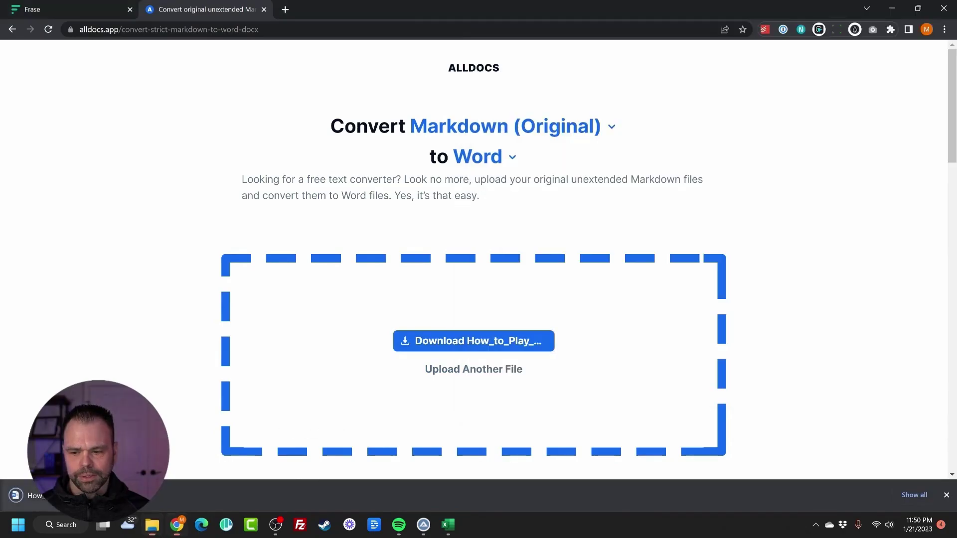
pyautogui.moveTo(30, 495); pyautogui.dragTo(783, 146)
pyautogui.doubleClick(781, 128)
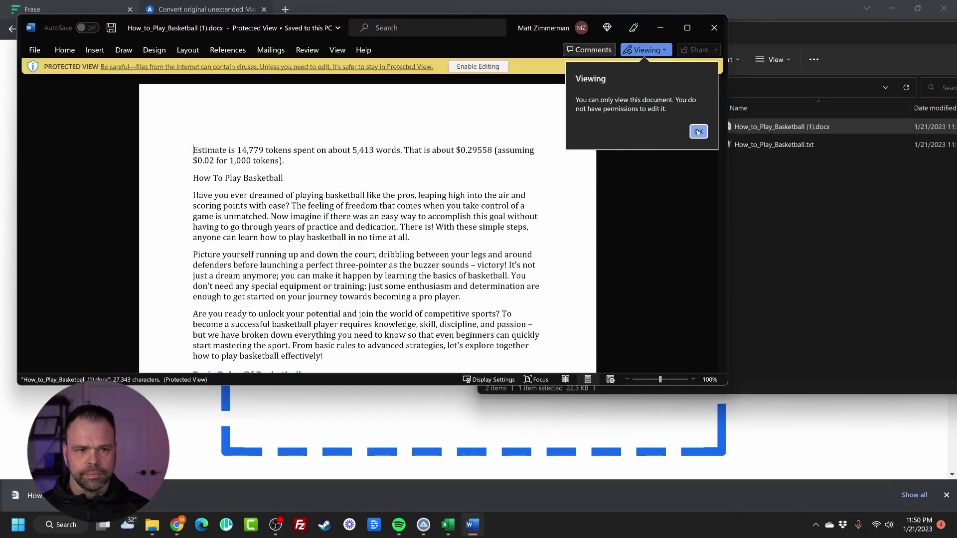
# Copy the whole basketball article from Word and return to the Frase document.
pyautogui.click(698, 131)
pyautogui.hotkey('ctrl', 'a')
pyautogui.hotkey('ctrl', 'c')
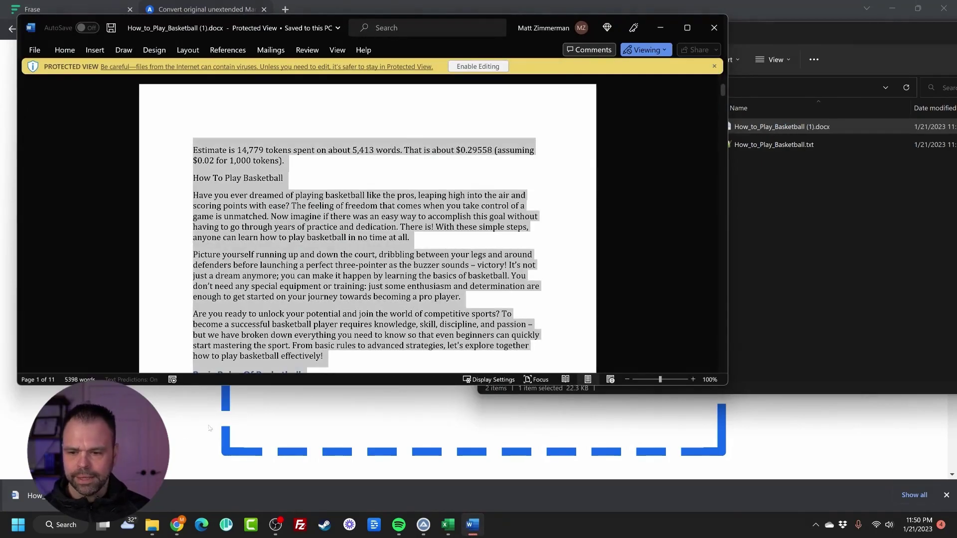
pyautogui.hotkey('alt', 'Tab')
pyautogui.click(56, 2)
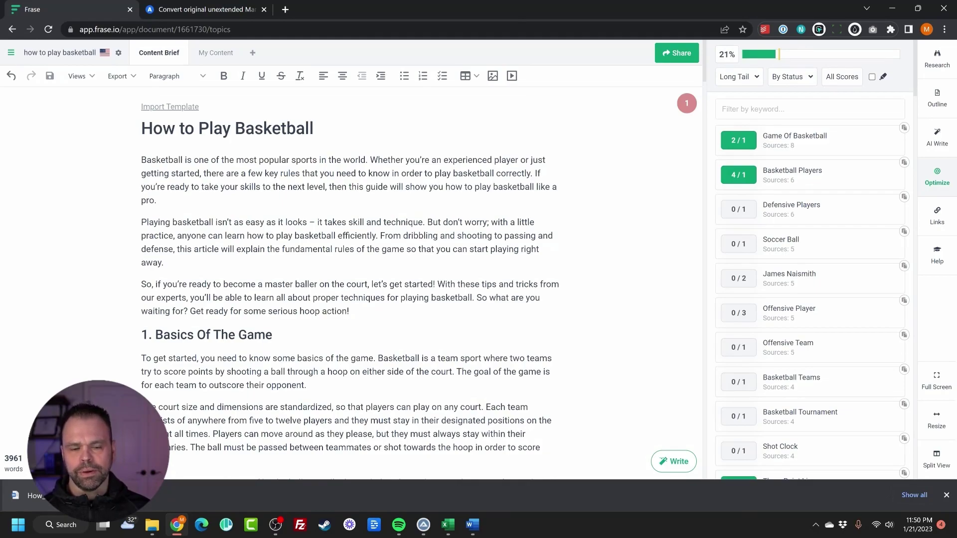
# Paste the basketball article into the empty My Content editor.
pyautogui.moveTo(780, 56)
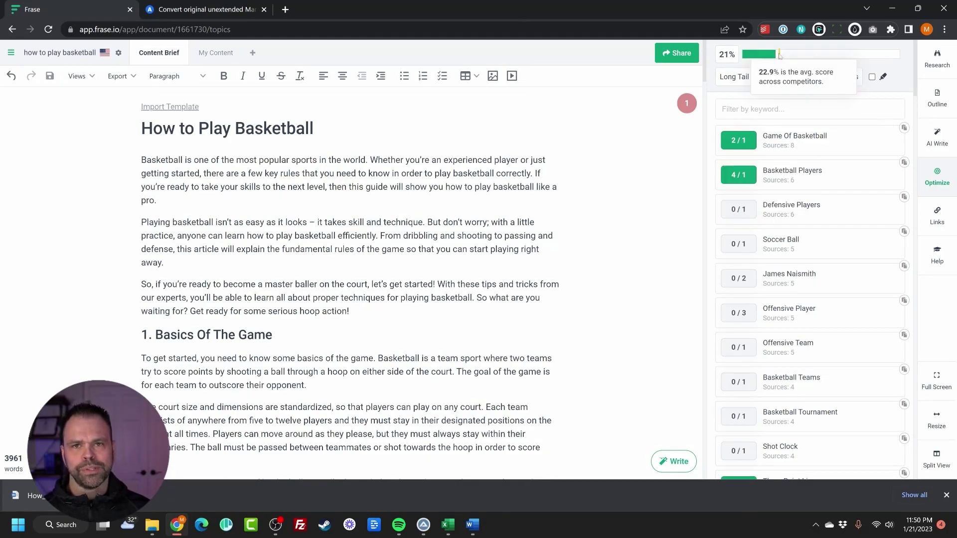
pyautogui.click(211, 55)
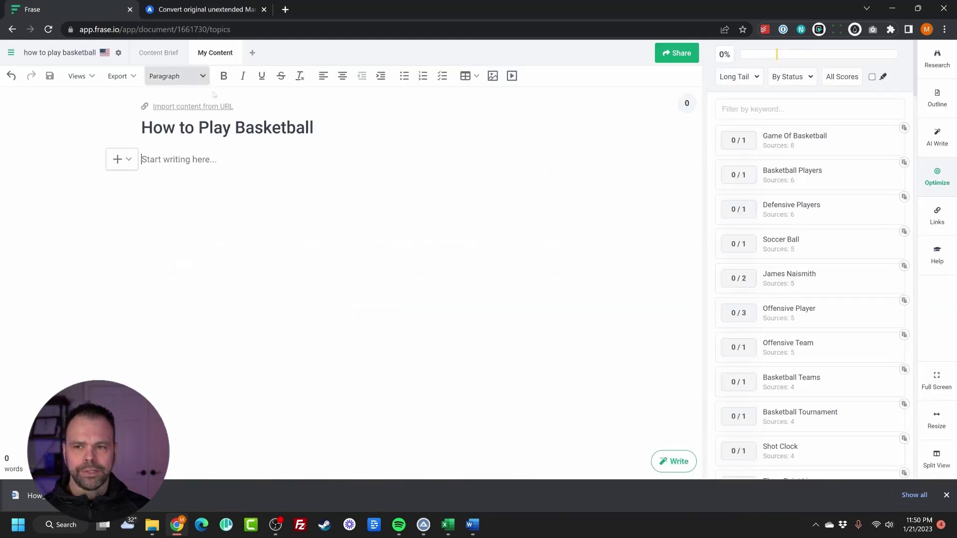
pyautogui.click(202, 163)
pyautogui.hotkey('ctrl', 'v')
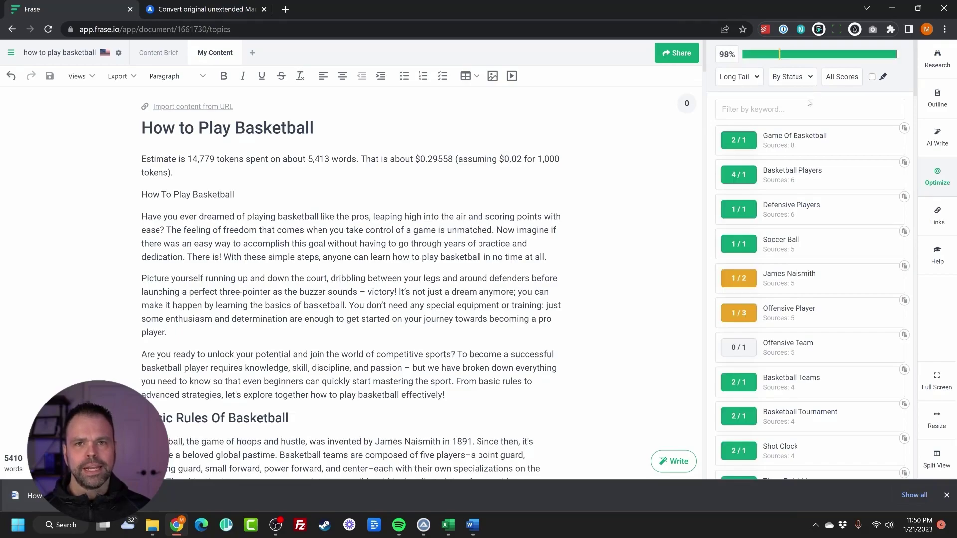
# Compare it with the 21% content brief, then underline topic terms in the 98% article.
pyautogui.click(159, 53)
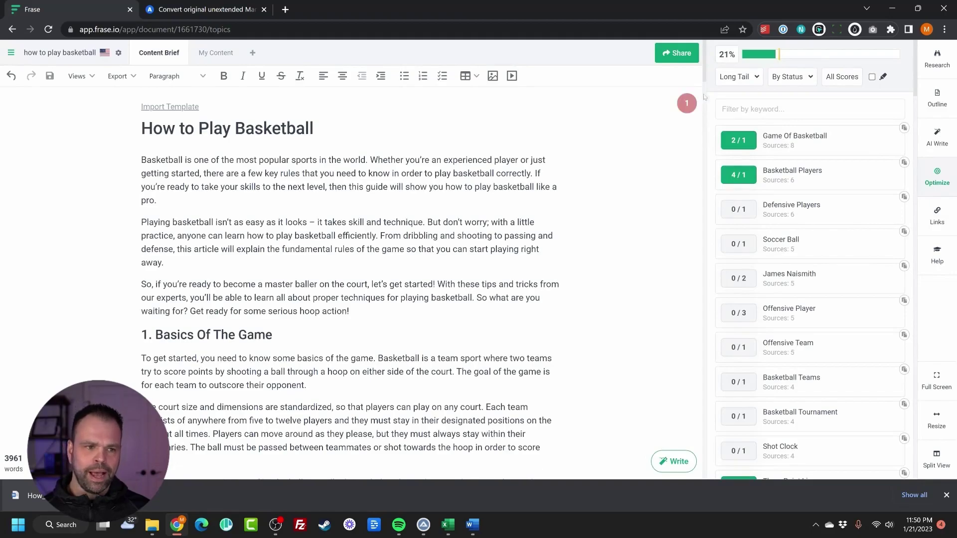
pyautogui.click(223, 56)
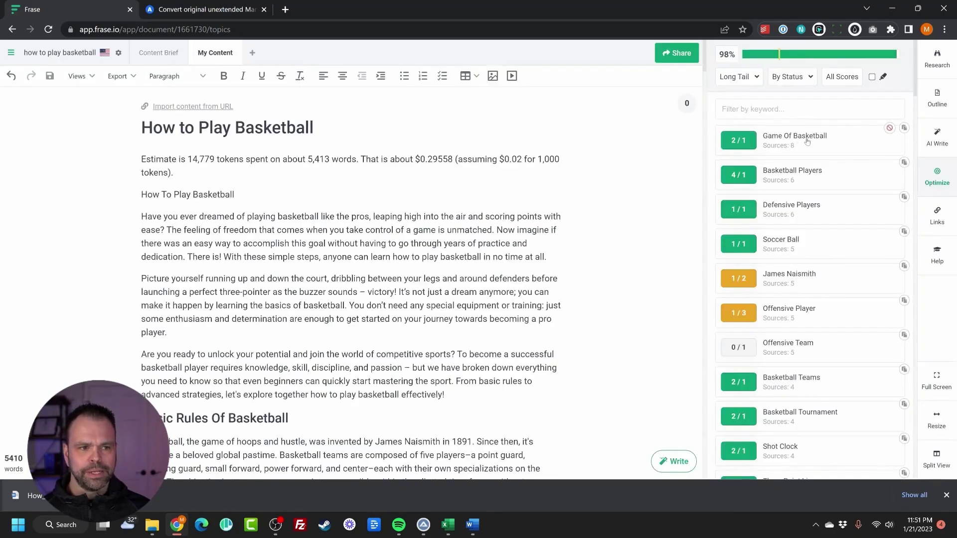
pyautogui.click(871, 77)
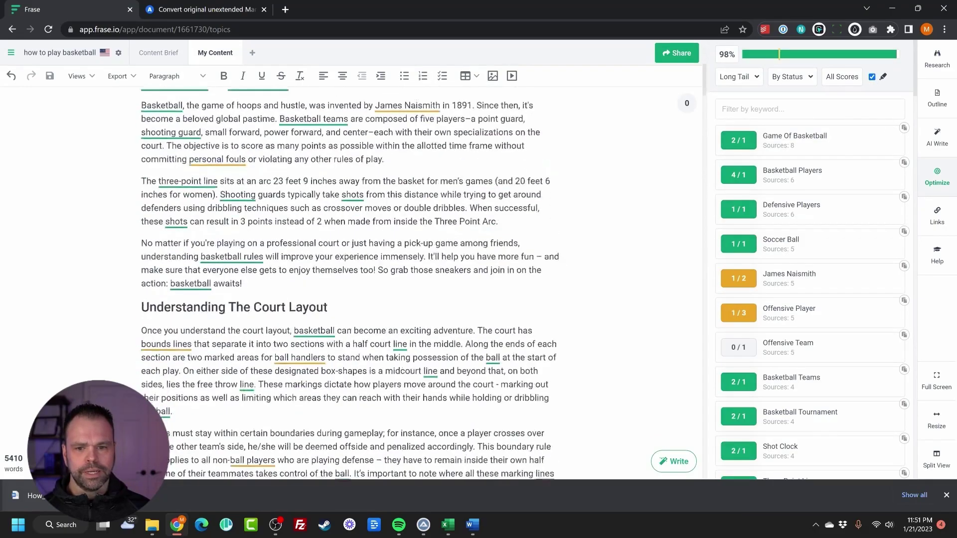
# Turn off the All Scores topic-term underlines in the basketball article.
pyautogui.scroll(-20, 349, 279)
pyautogui.scroll(20, 349, 279)
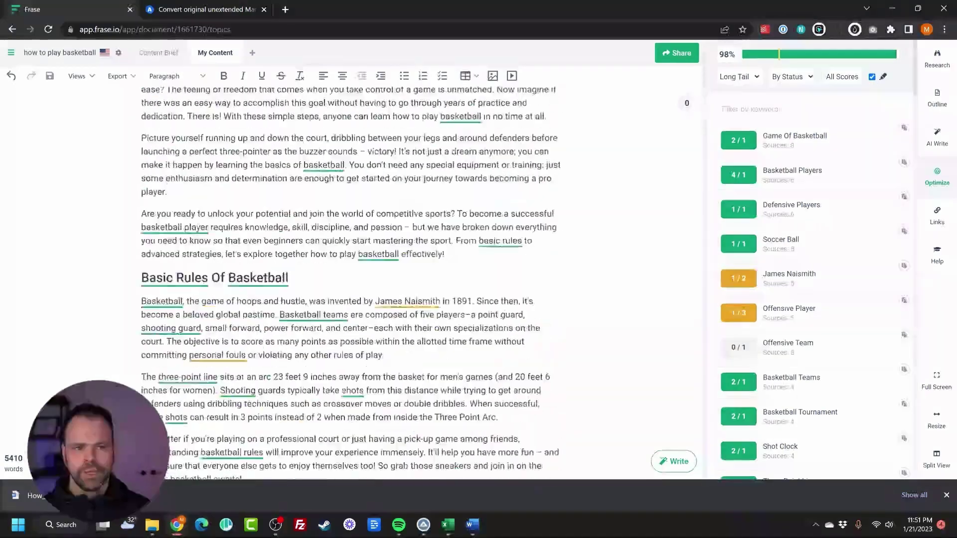
pyautogui.click(872, 76)
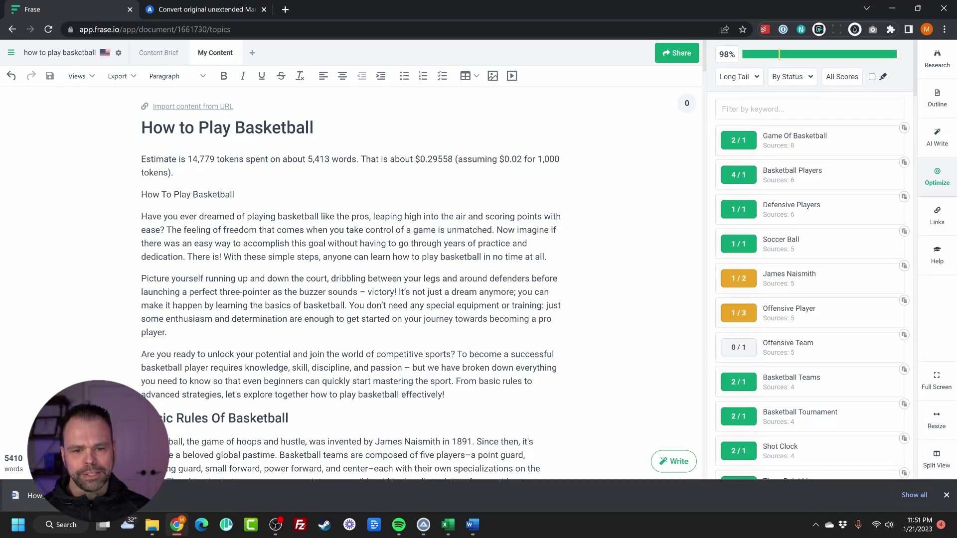
pyautogui.scroll(-20, 349, 279)
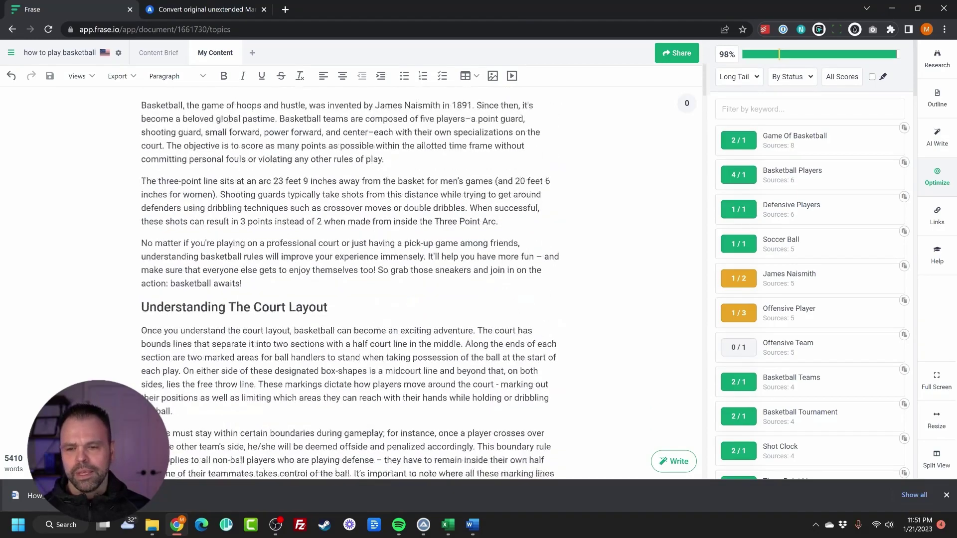
pyautogui.scroll(-15, 349, 279)
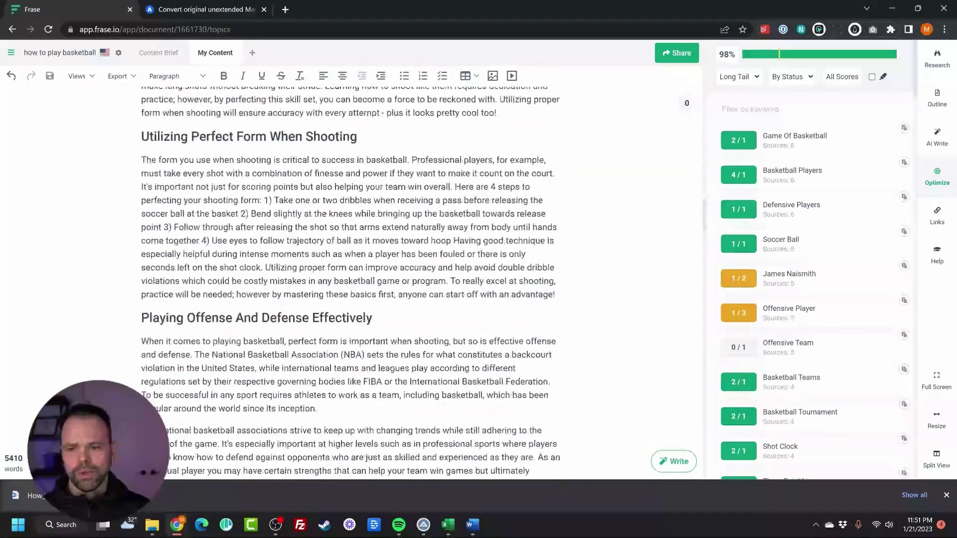
pyautogui.scroll(-10, 349, 280)
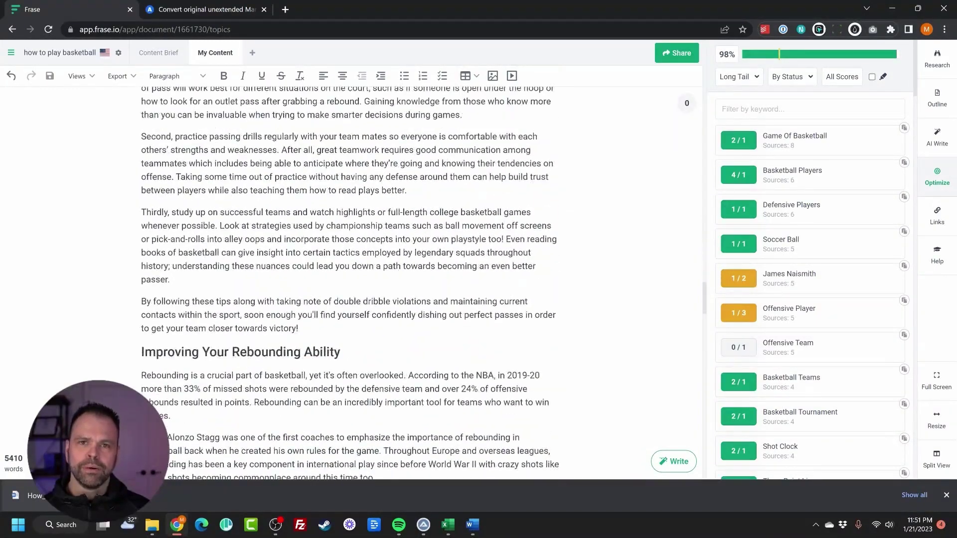